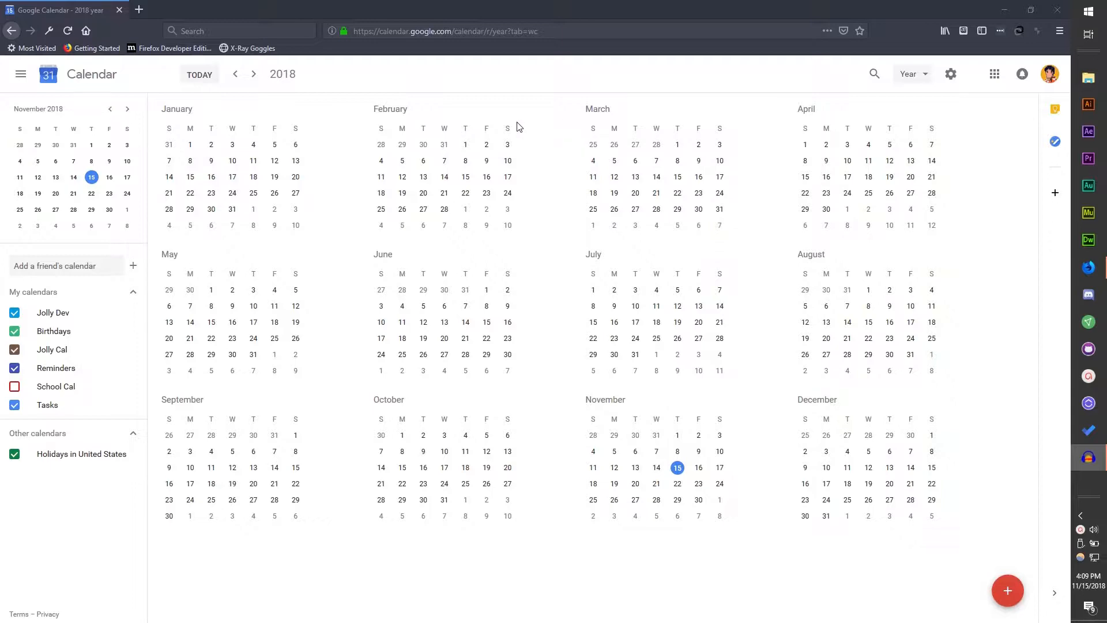
Step: Preview the calendar in week view and in day view
key(w)
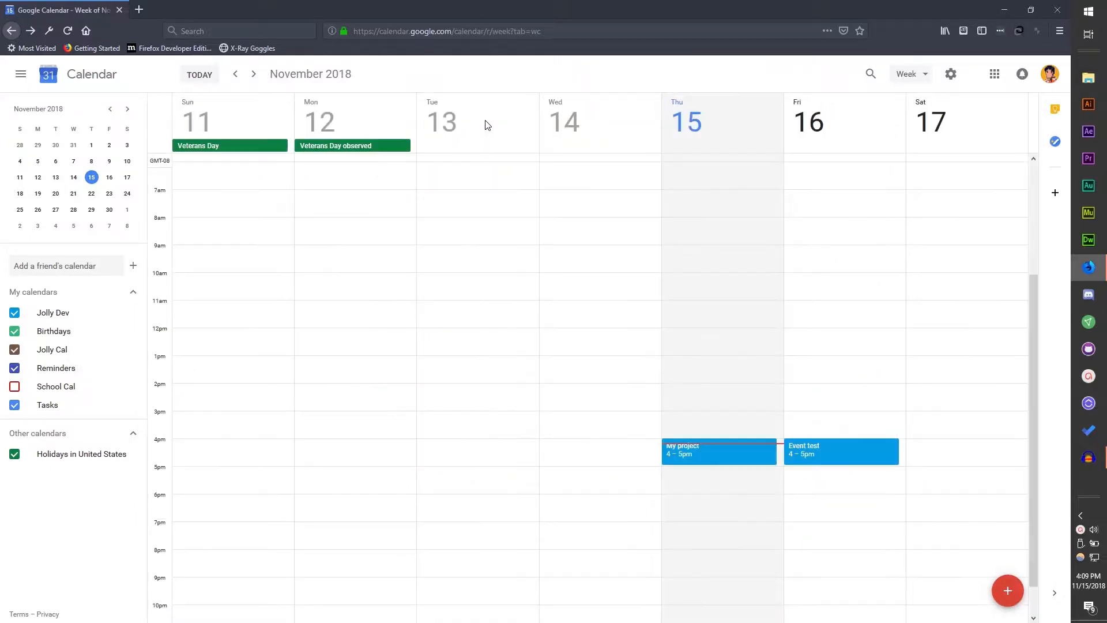
key(c)
key(Escape)
key(d)
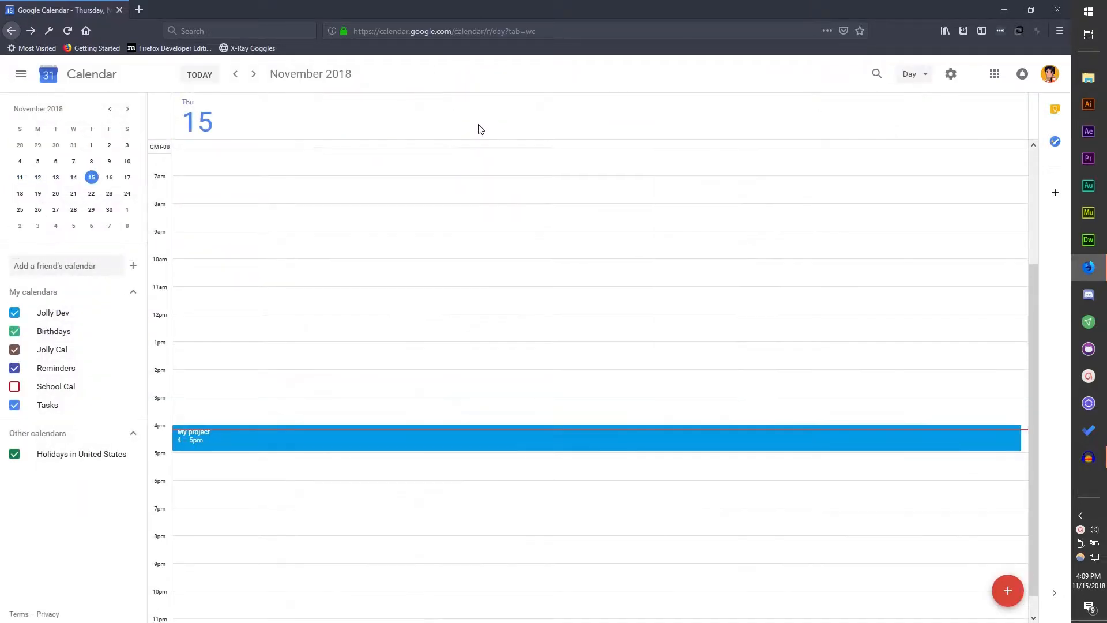
Step: Open Google Calendar from the Google home page and display it in week view
key(alt+Home)
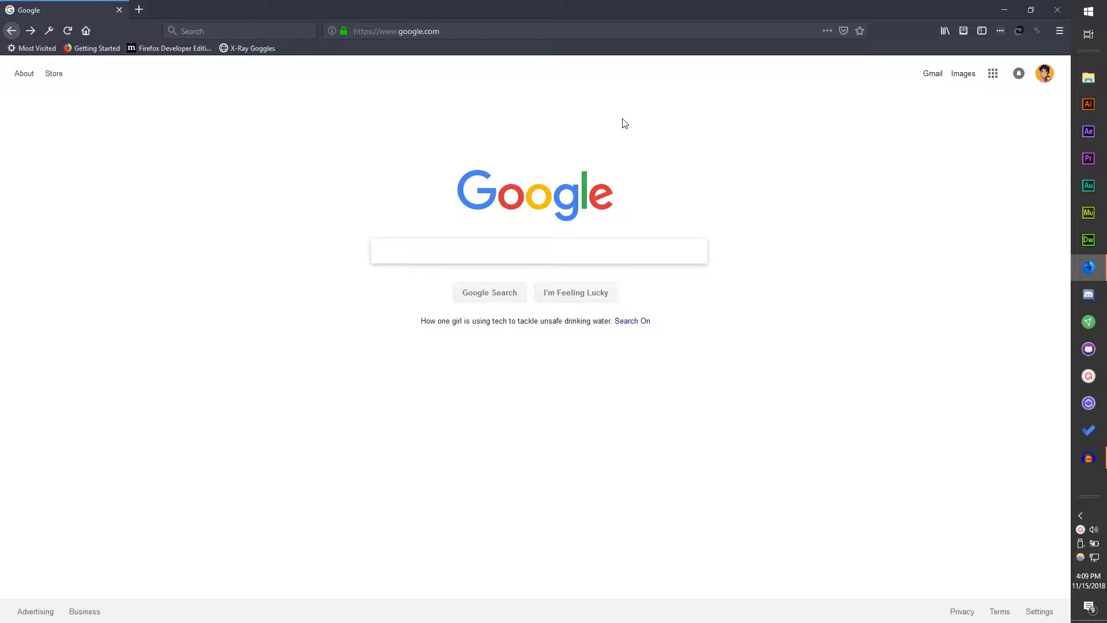
click(991, 85)
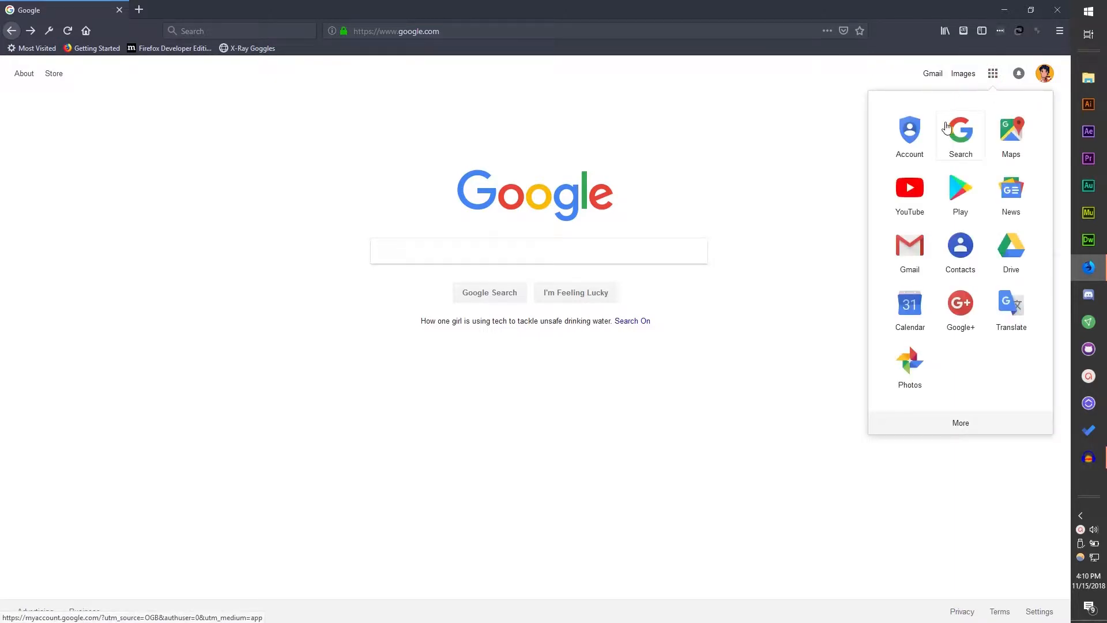
click(910, 321)
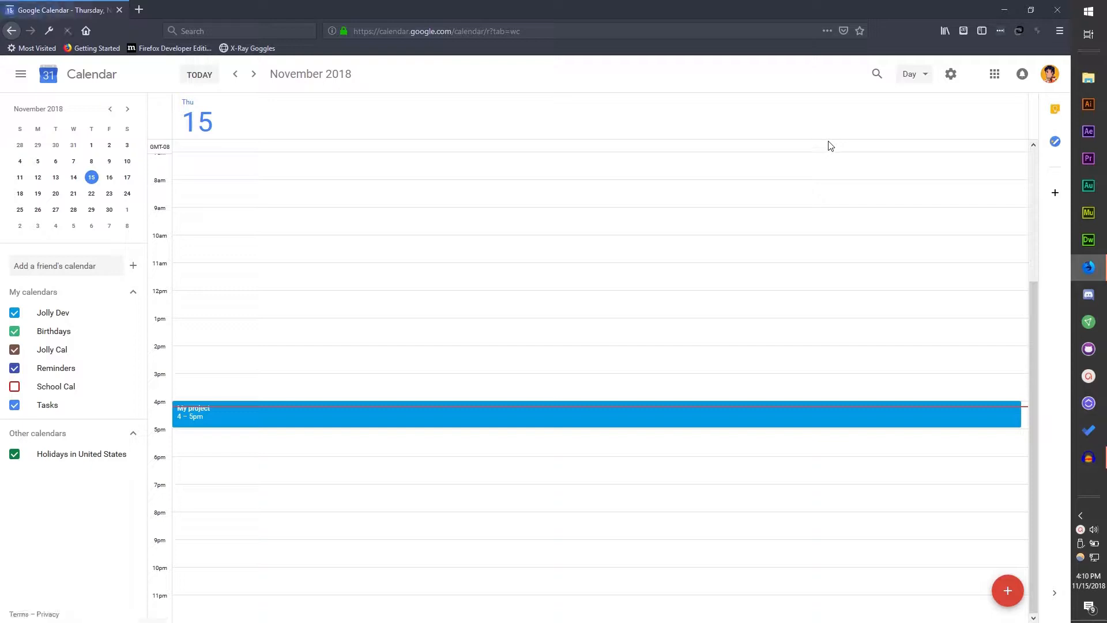
click(910, 80)
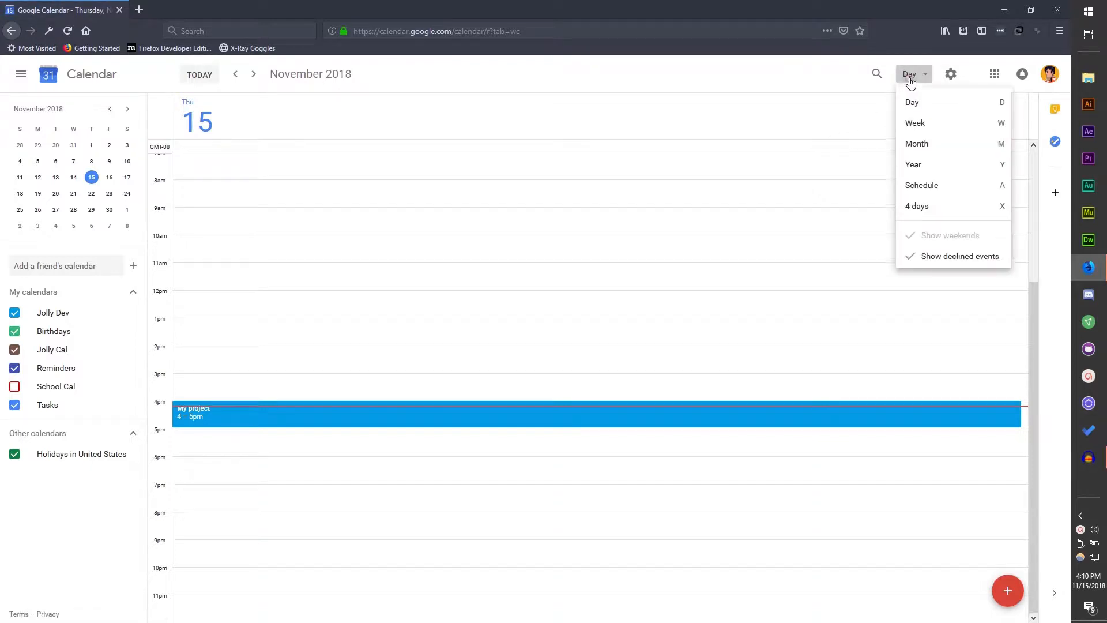
click(918, 124)
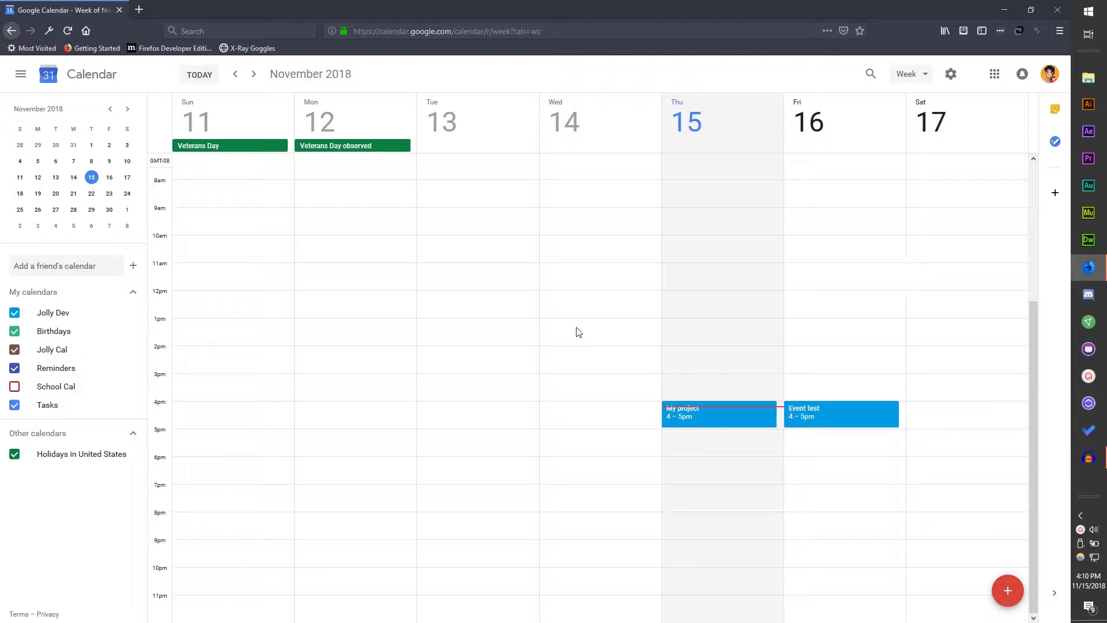
Step: Create a new calendar named "My project" with the default time zone
click(133, 268)
click(135, 274)
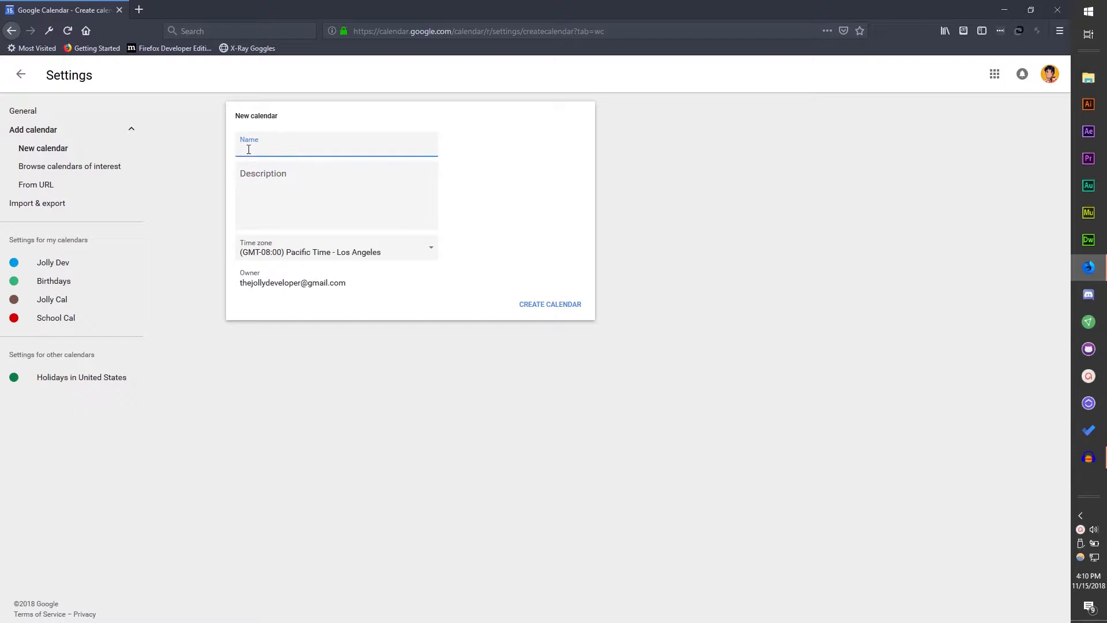
text(My project)
click(564, 311)
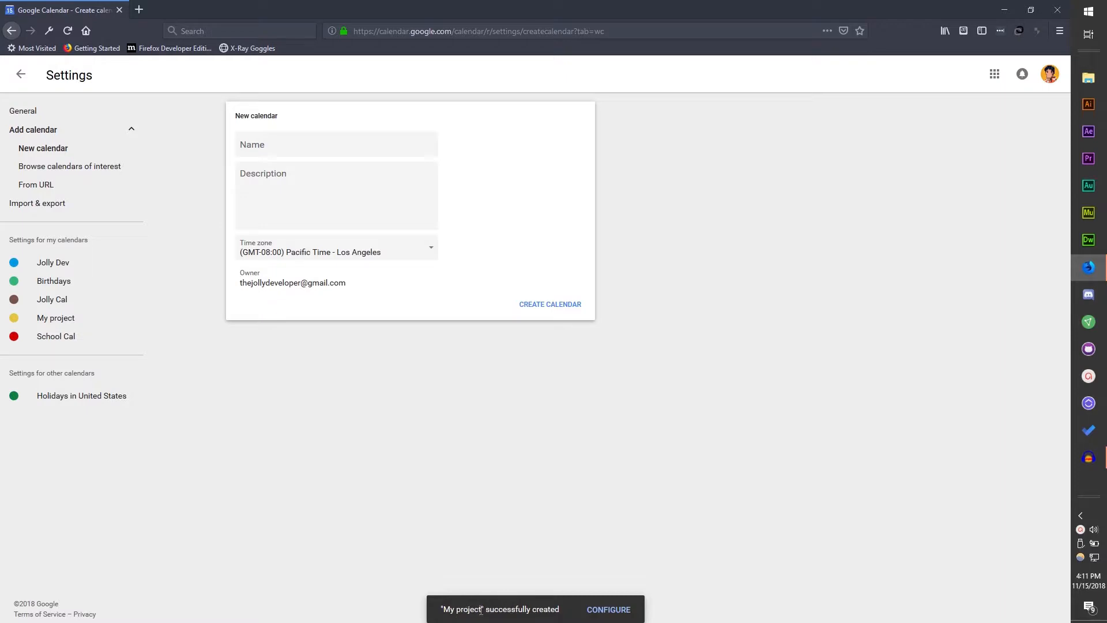
Step: Open the settings of the My project calendar and make it available to the public
click(618, 612)
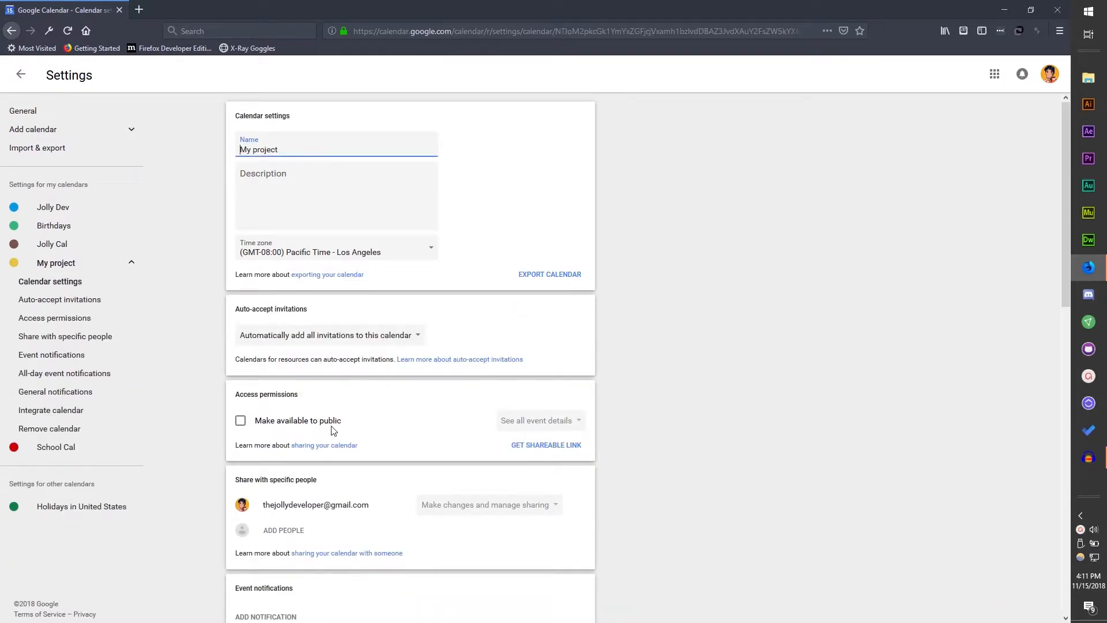
click(281, 423)
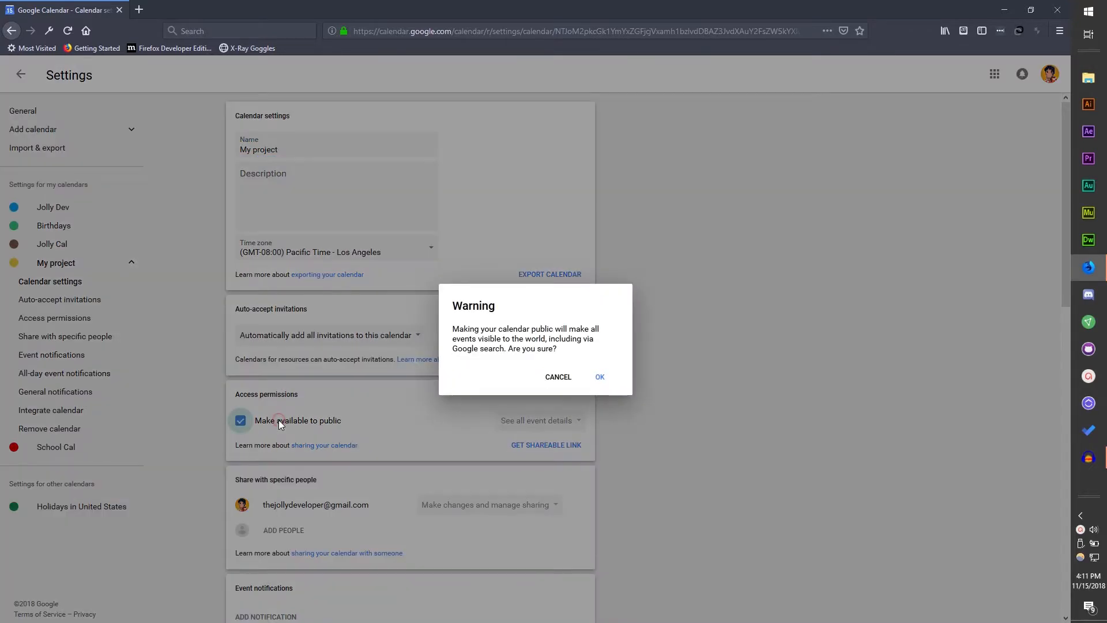
click(600, 377)
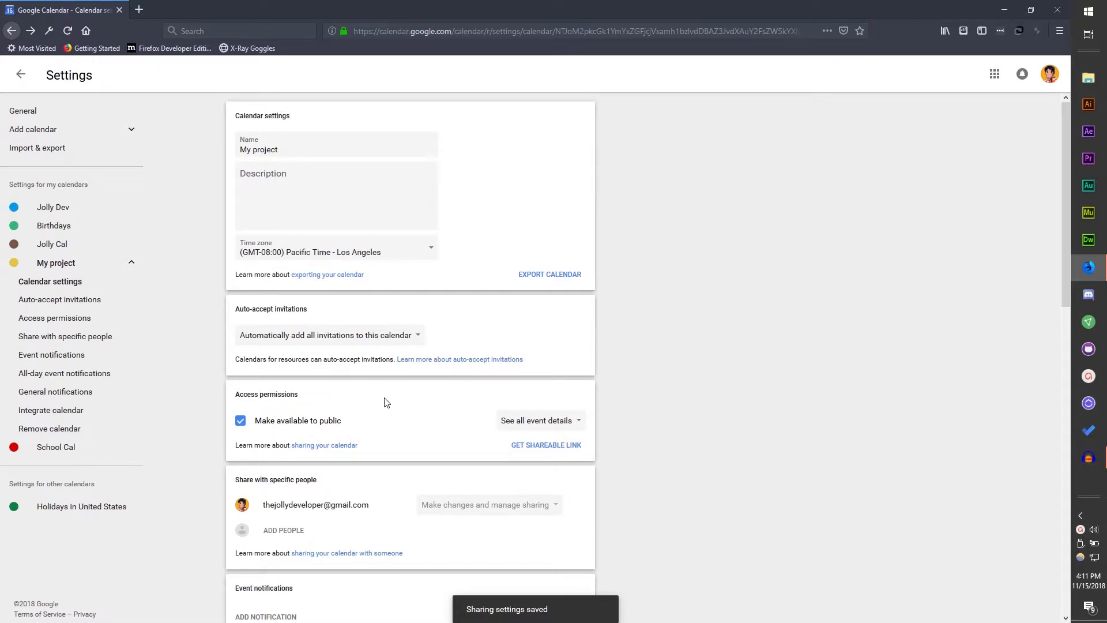
Step: Get the shareable link to the My project calendar and copy it
click(534, 449)
click(531, 350)
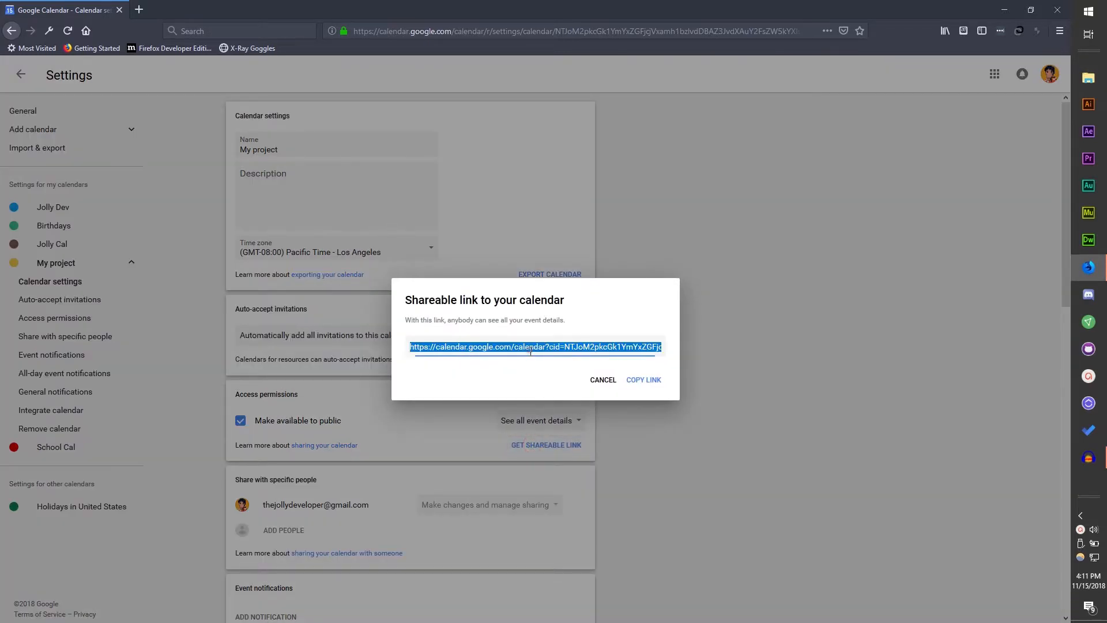
right_click(531, 351)
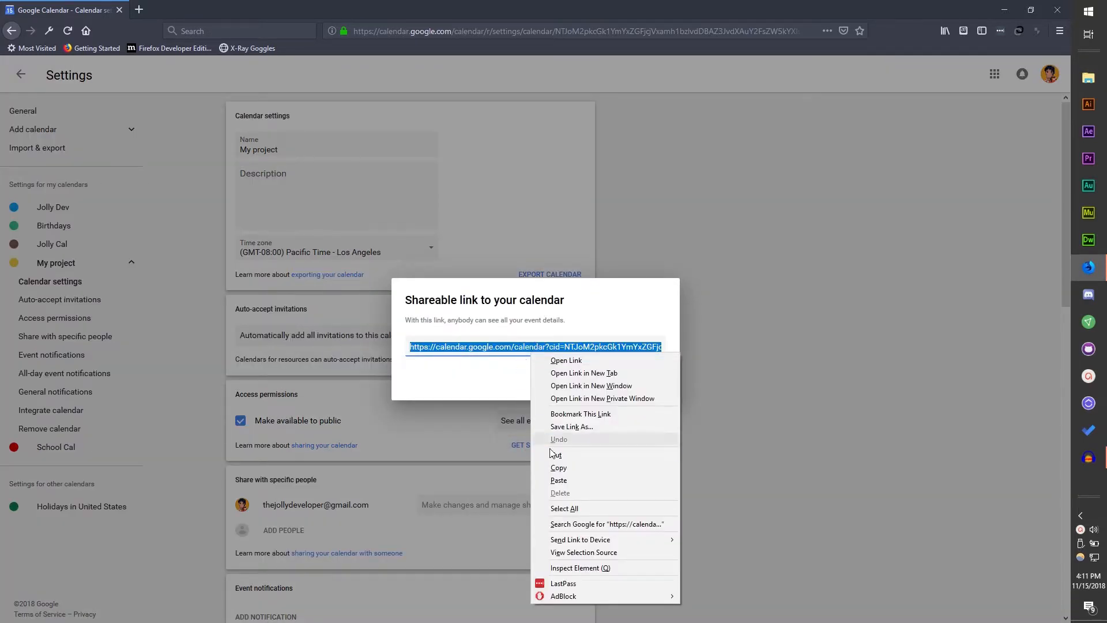
click(558, 468)
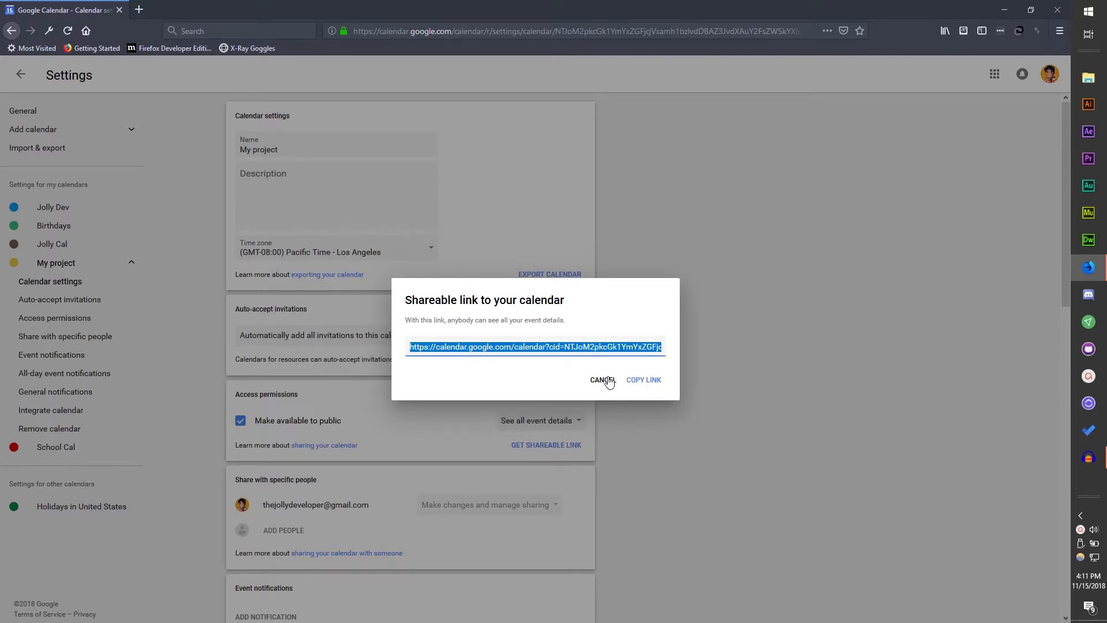
click(639, 381)
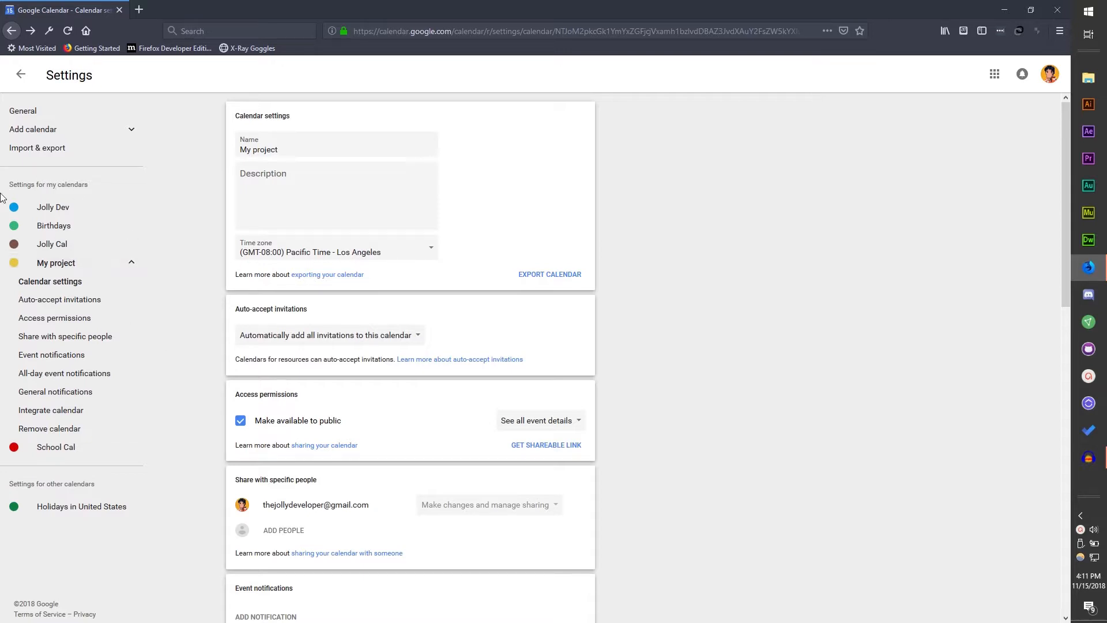
Step: Return to the week view and hide every calendar under My calendars except My project
click(20, 75)
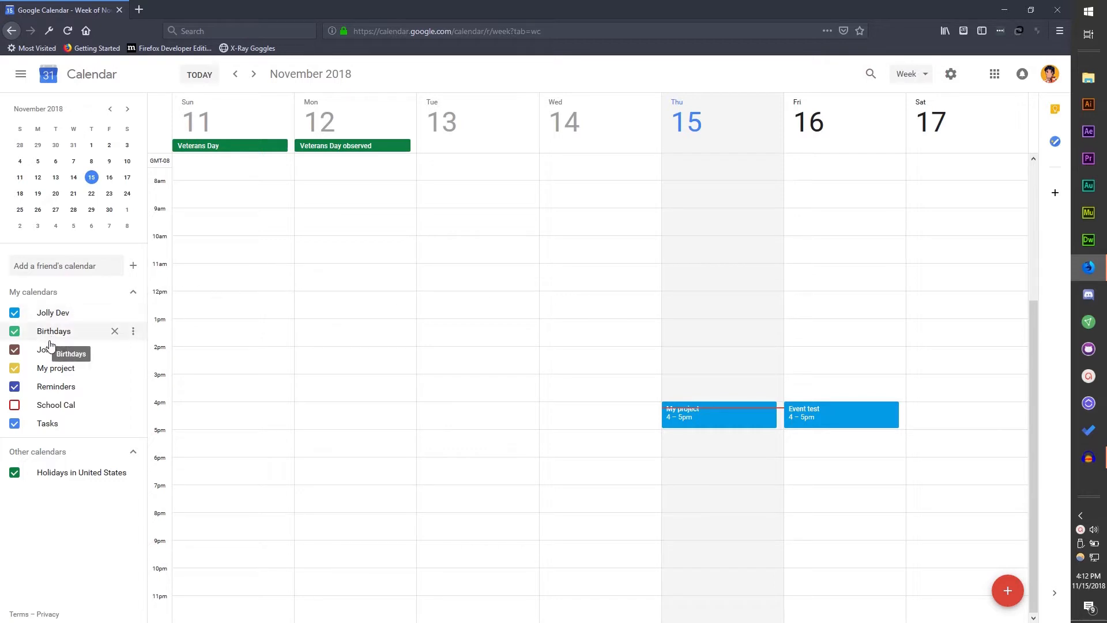
click(15, 313)
click(14, 332)
click(14, 349)
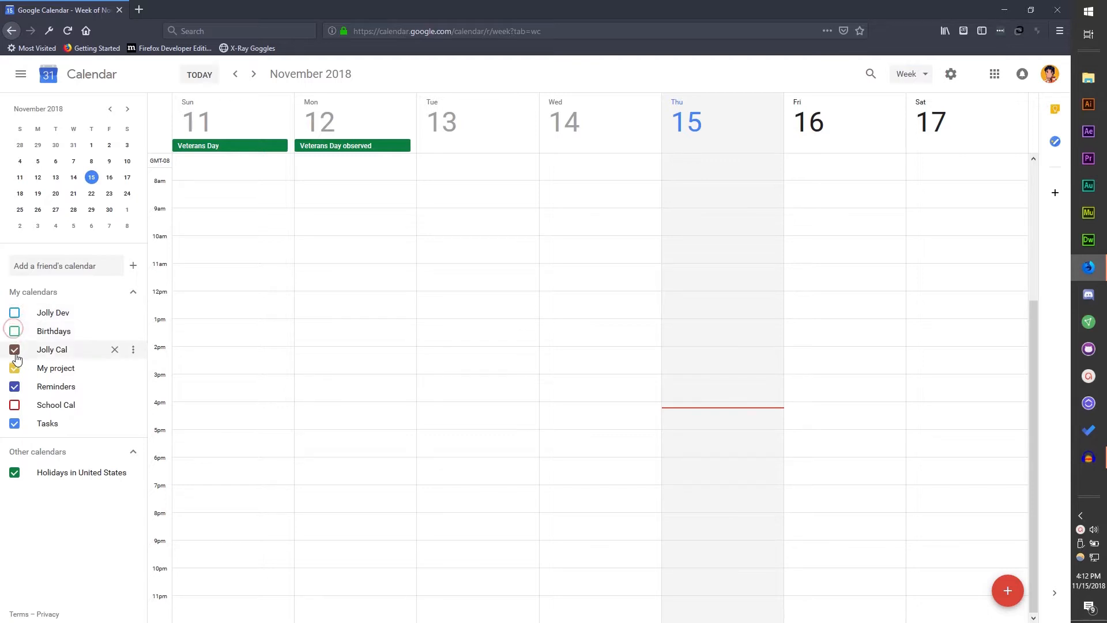
click(15, 368)
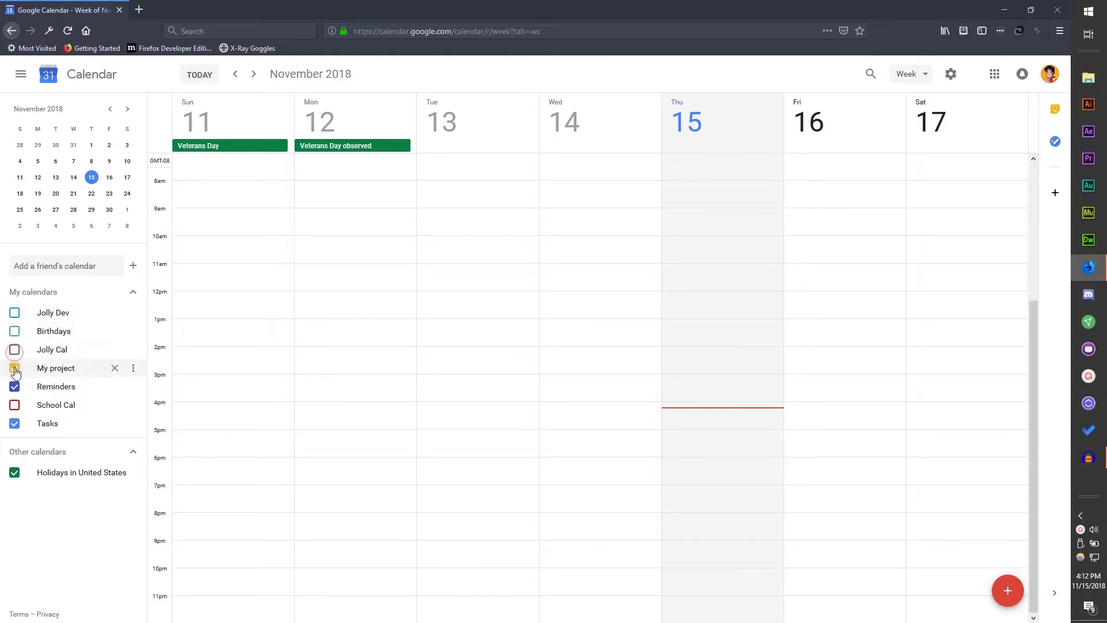
click(15, 425)
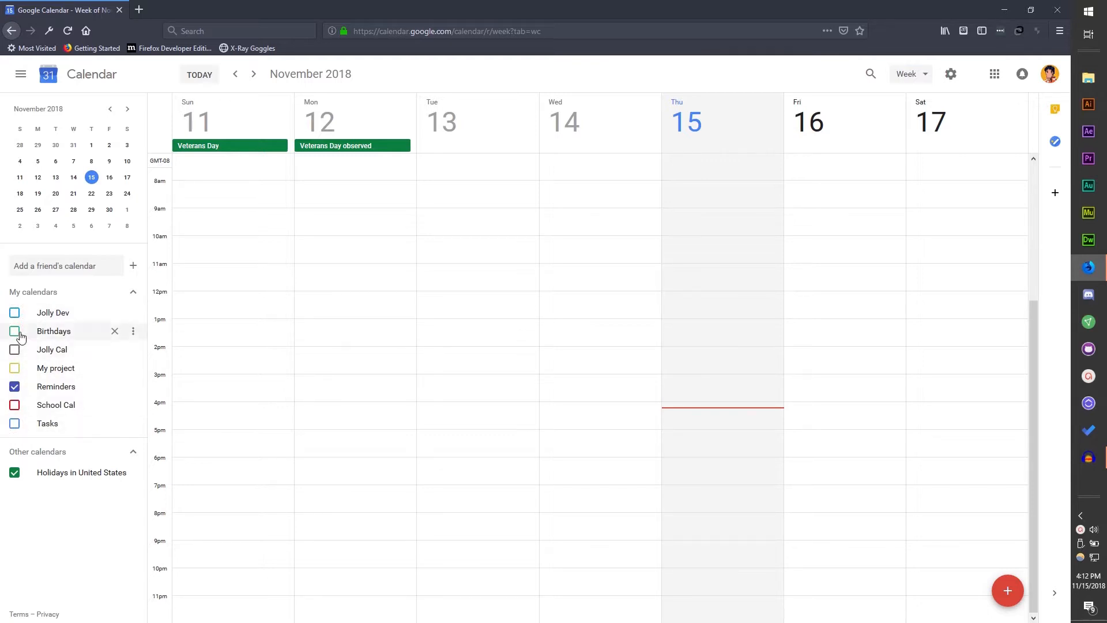
click(14, 386)
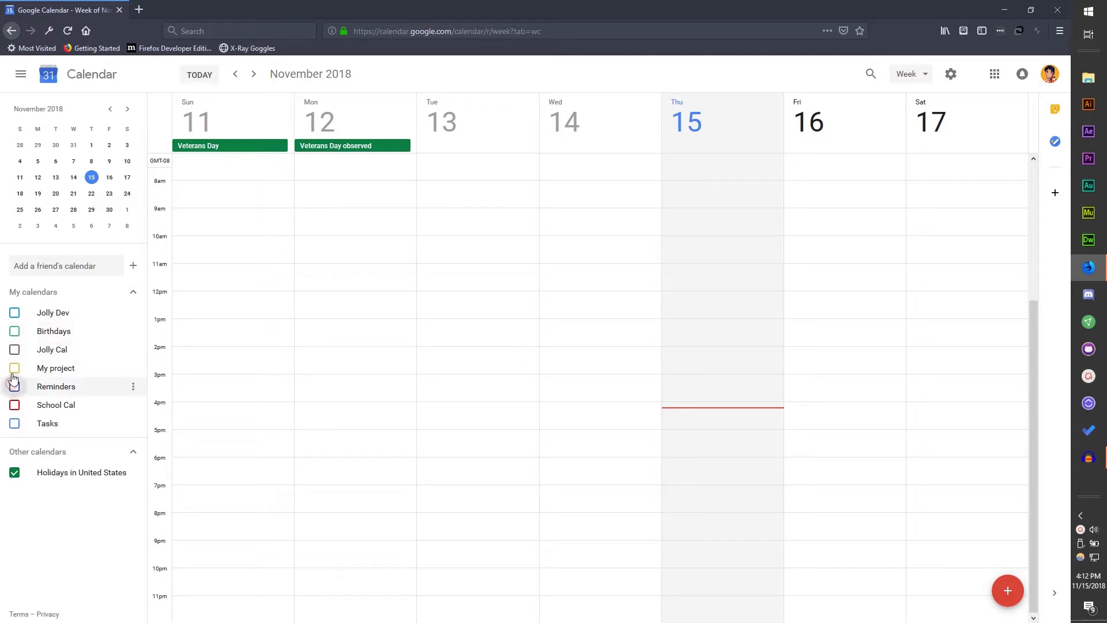
click(15, 369)
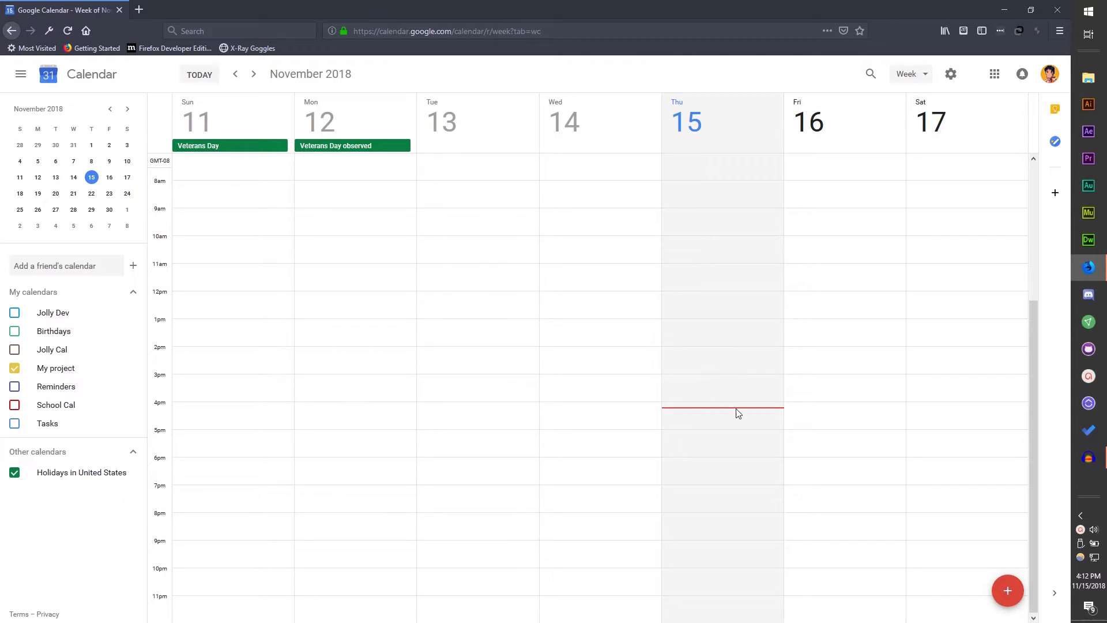
Step: Create and save an event titled "My project 01" on Nov 15, 2018, 4:30pm to 5:30pm, in the My project calendar
click(710, 420)
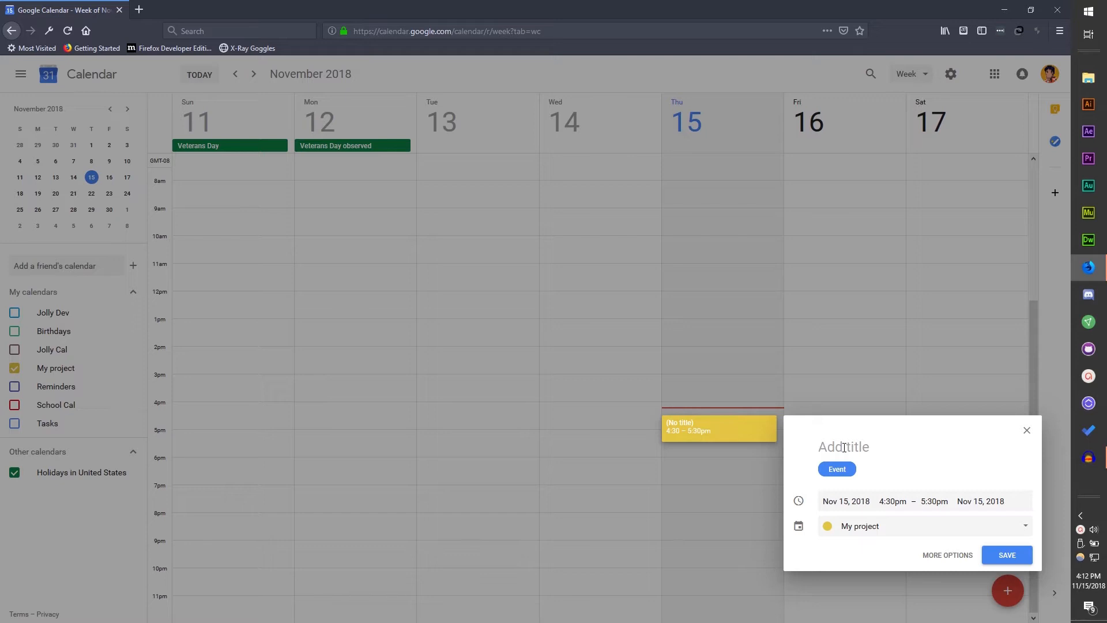
text(My project 01)
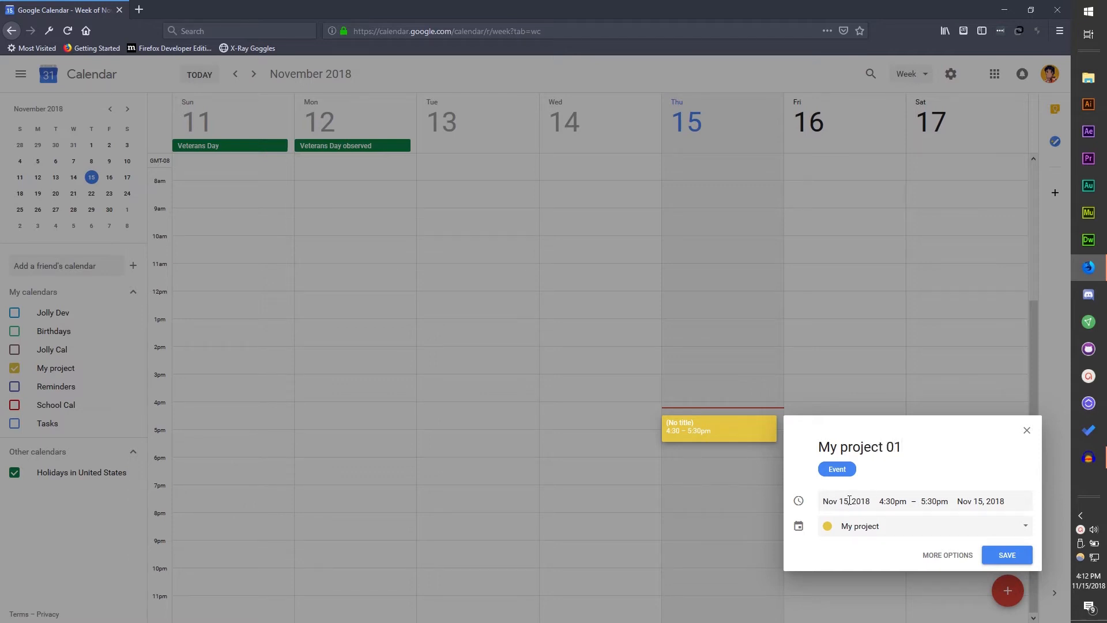
click(893, 529)
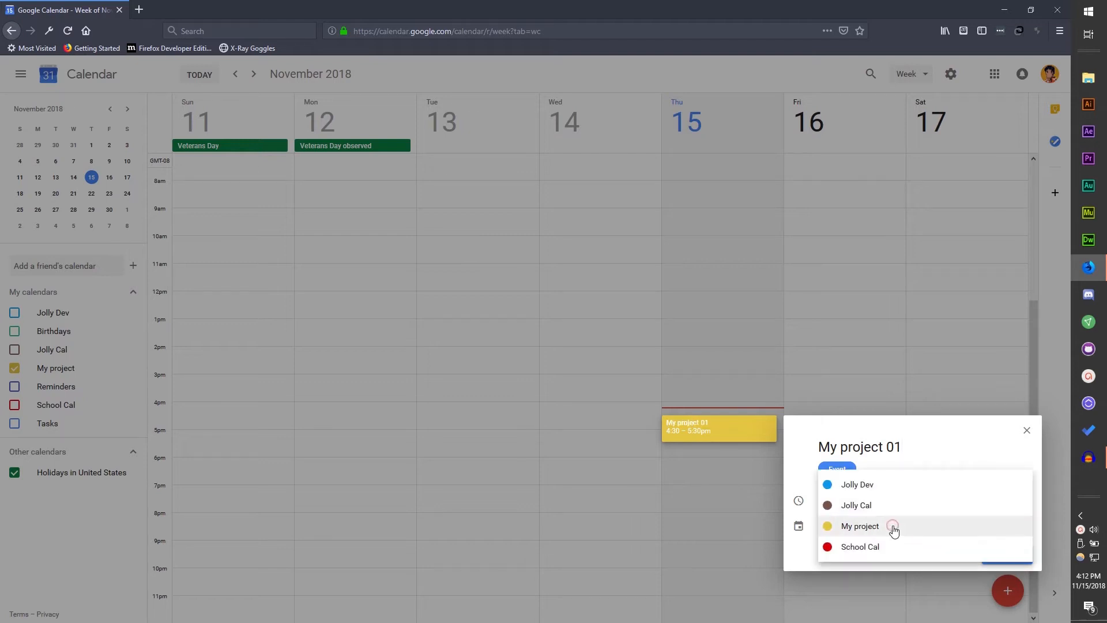
click(894, 529)
click(865, 527)
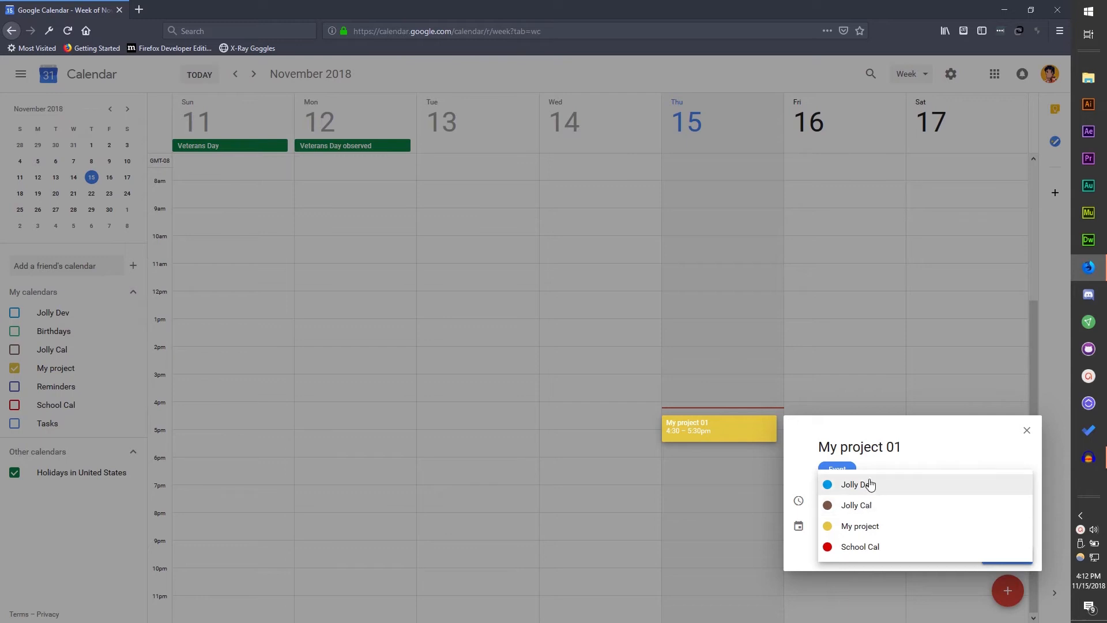
click(894, 479)
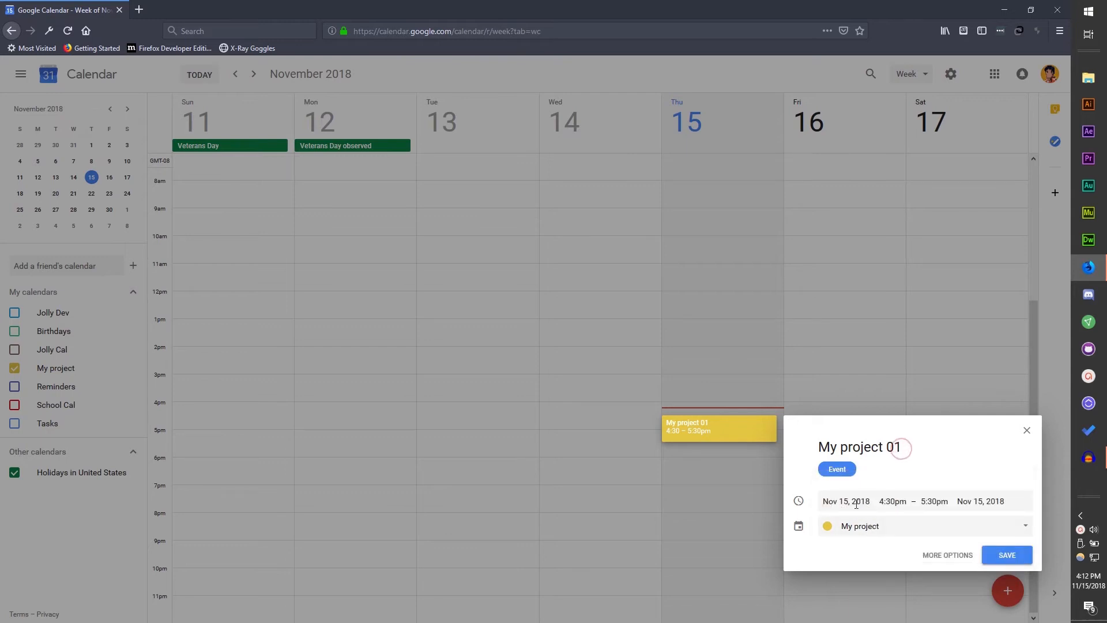
click(852, 504)
click(893, 502)
click(934, 501)
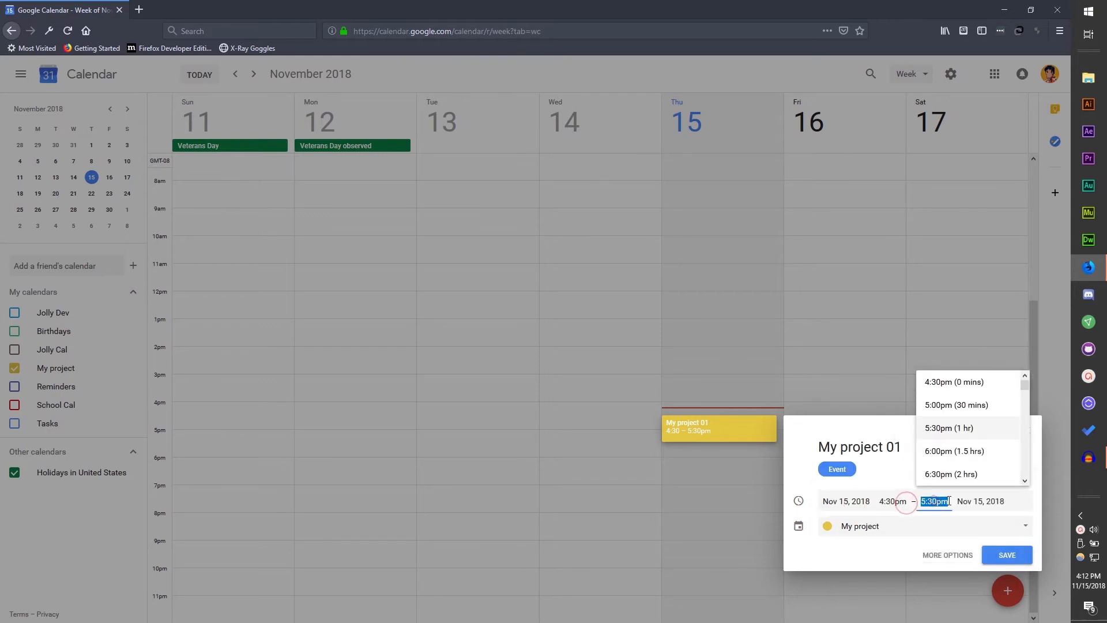
click(884, 548)
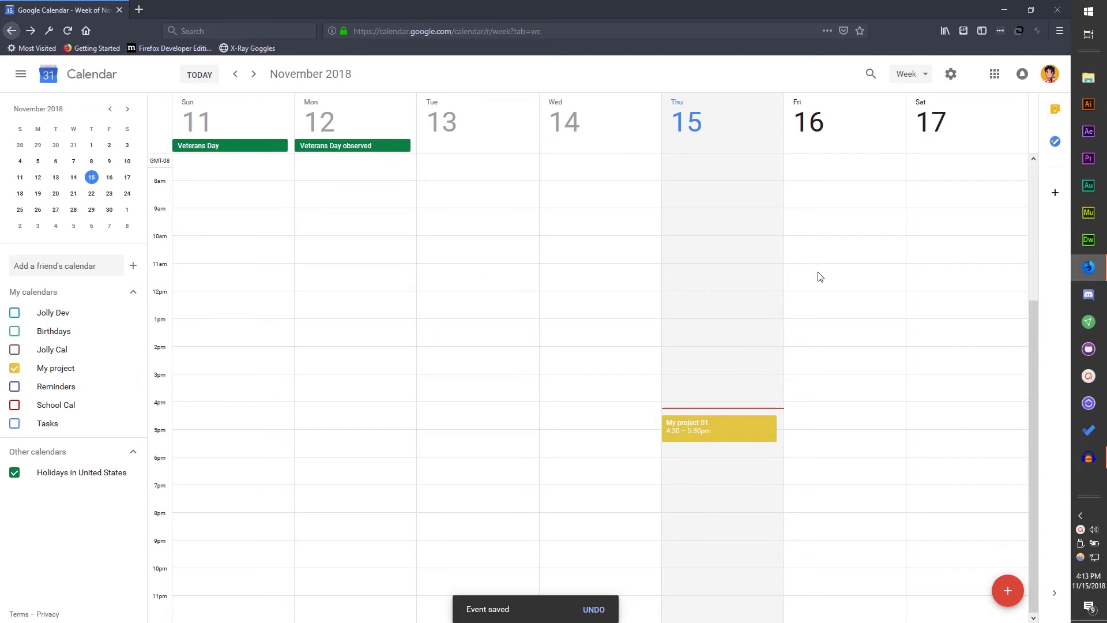
Step: View the calendar by month and by year
click(909, 79)
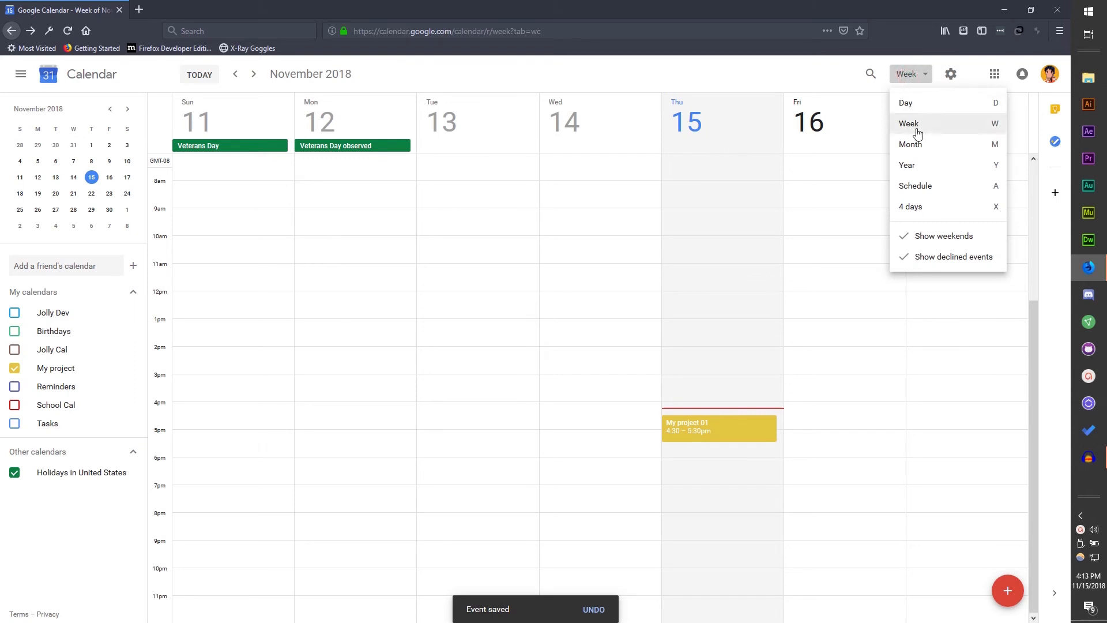
click(912, 145)
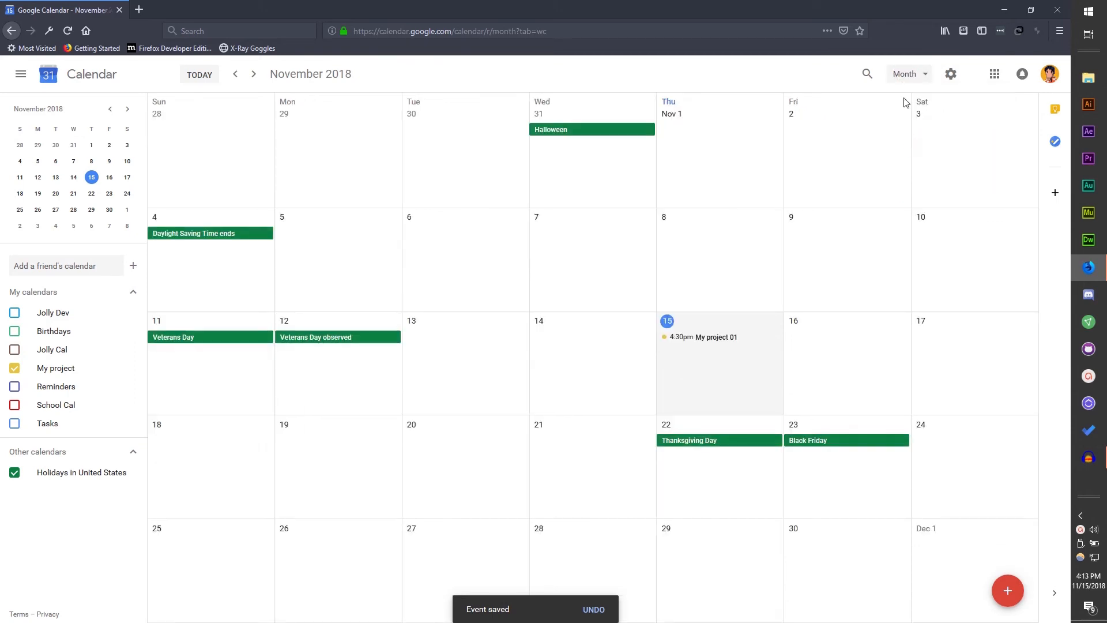
click(905, 75)
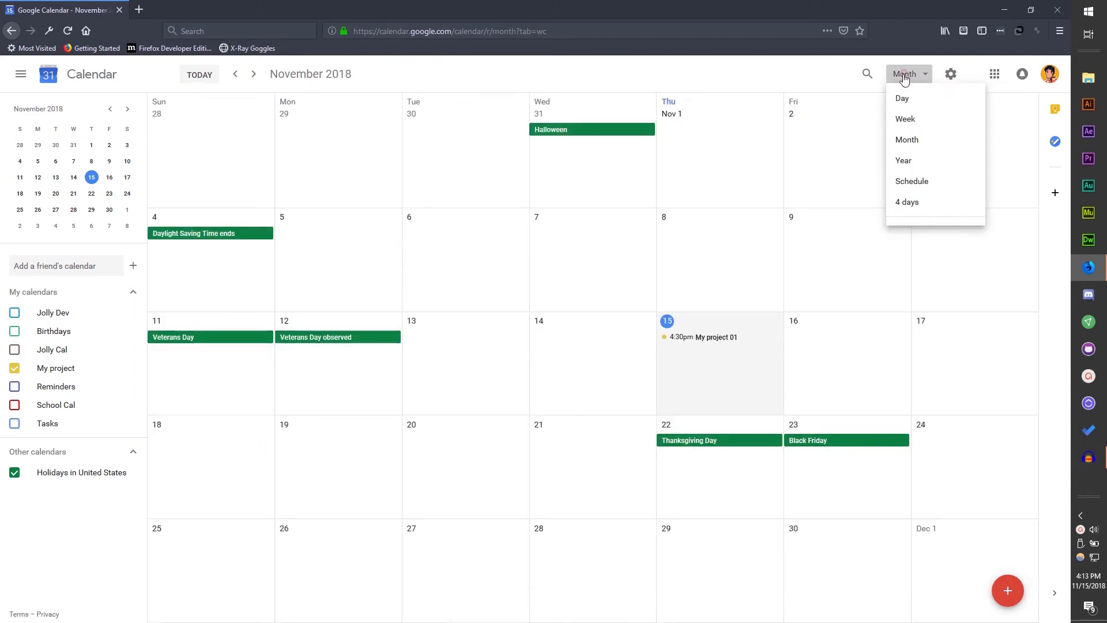
click(917, 168)
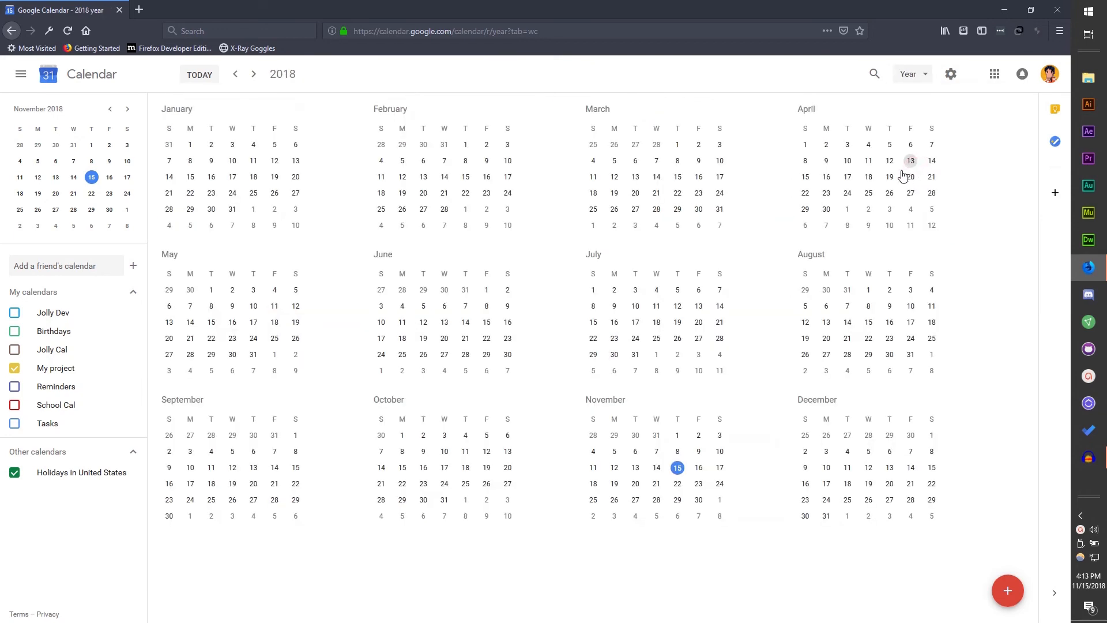